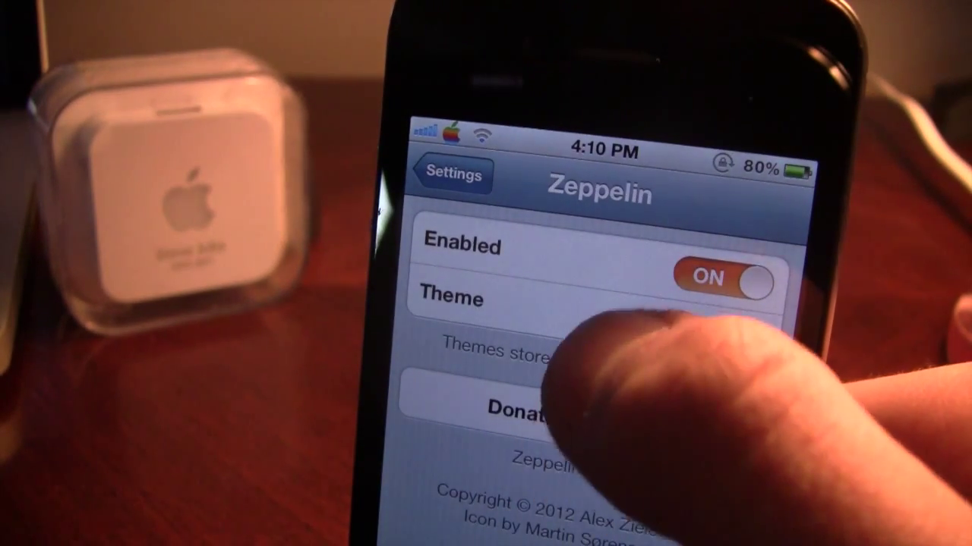
Open Zeppelin's theme list and scroll down through it to find colorful apple
left_click(630, 328)
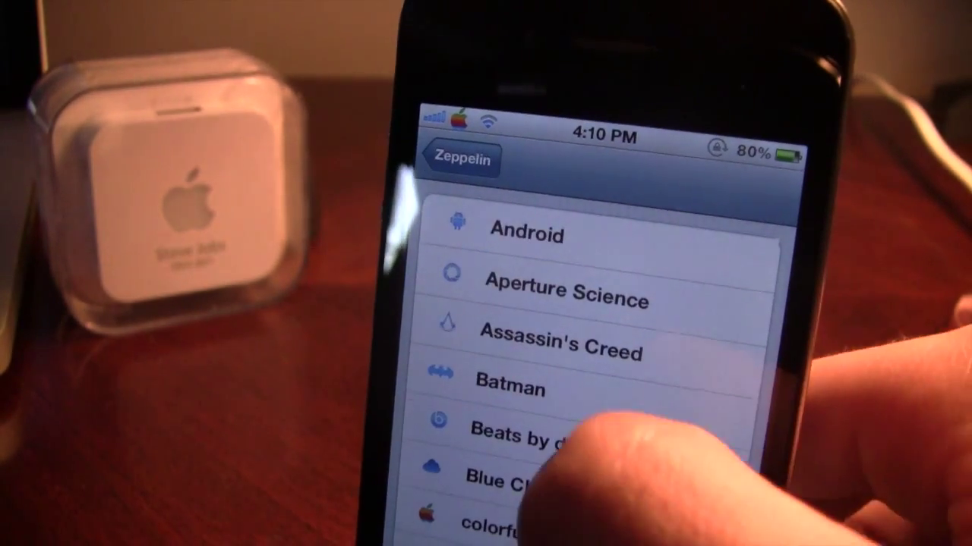
scroll(645, 342, "down", 3)
scroll(524, 467, "down", 2)
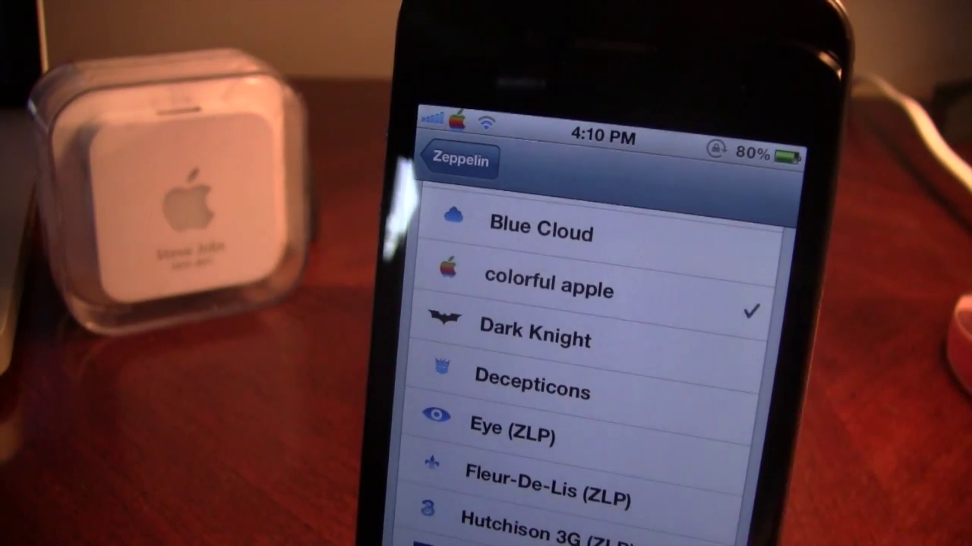
scroll(528, 455, "down", 1)
scroll(547, 395, "down", 2)
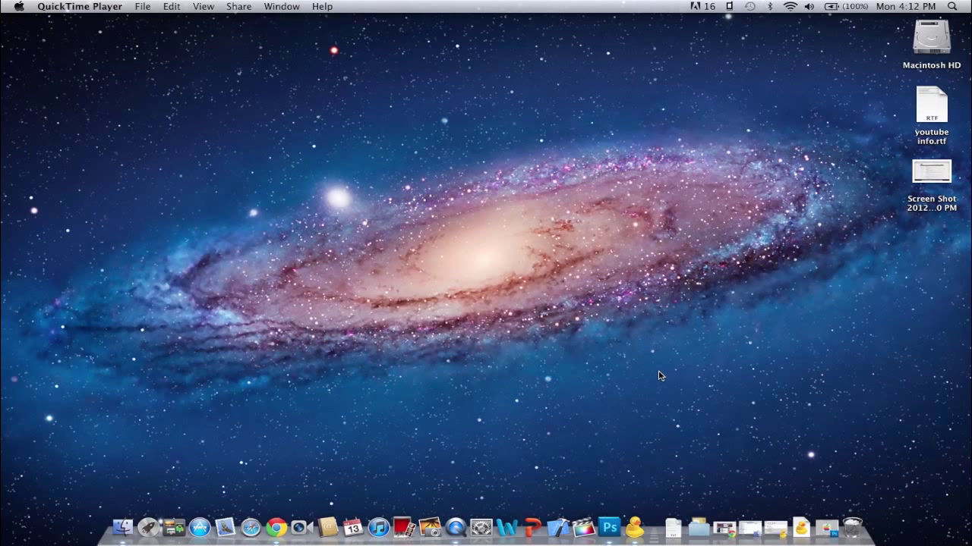
Launch Cyberduck and log in over SFTP to 192.168.1.4 as root with the root password
left_click(636, 531)
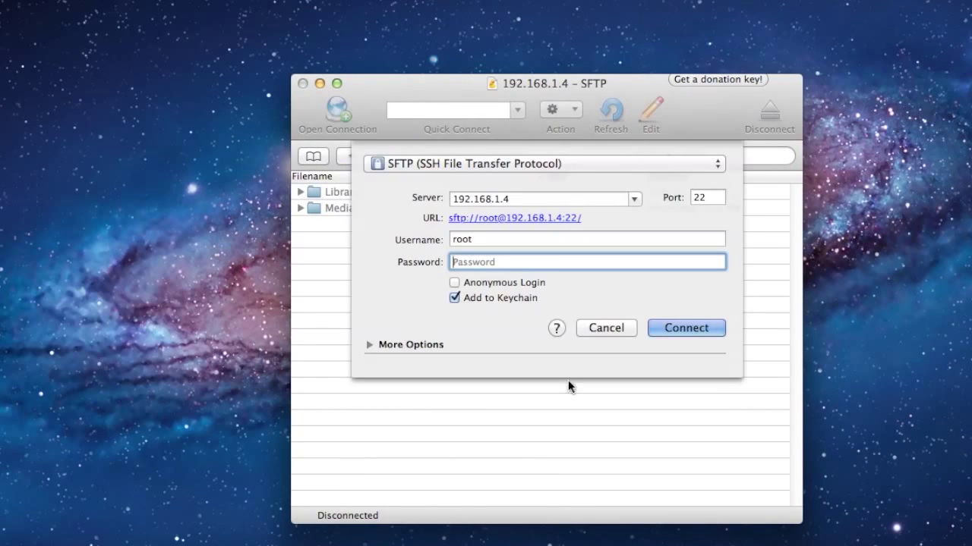
left_click_drag(431, 83, 360, 54)
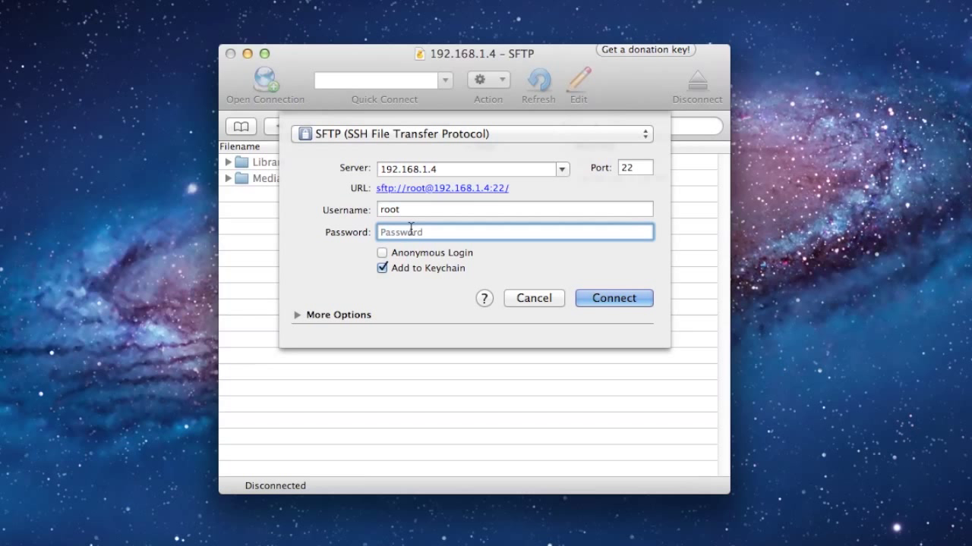
type("alpine")
key("Return")
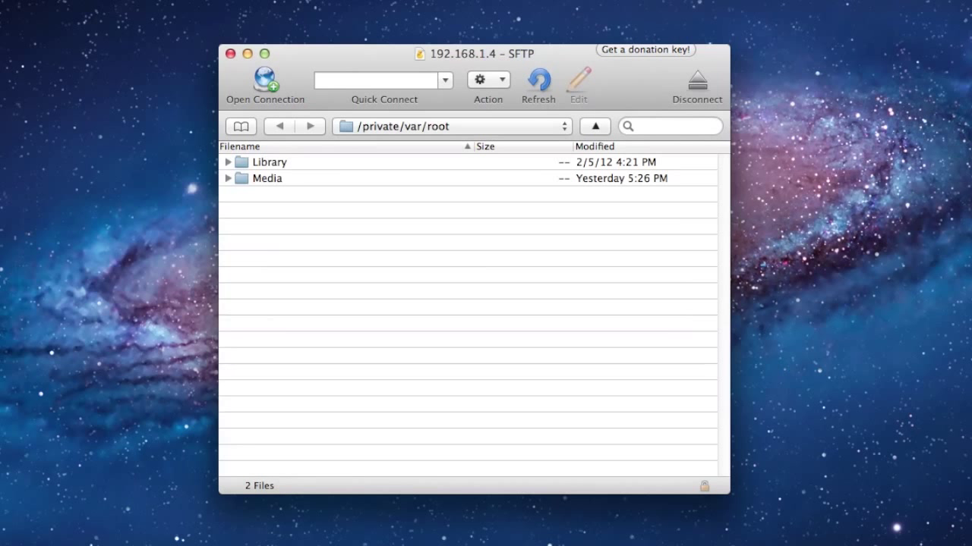
Go from / into Library/Zeppelin and expand the Android theme to list its eight PNGs
left_click(373, 130)
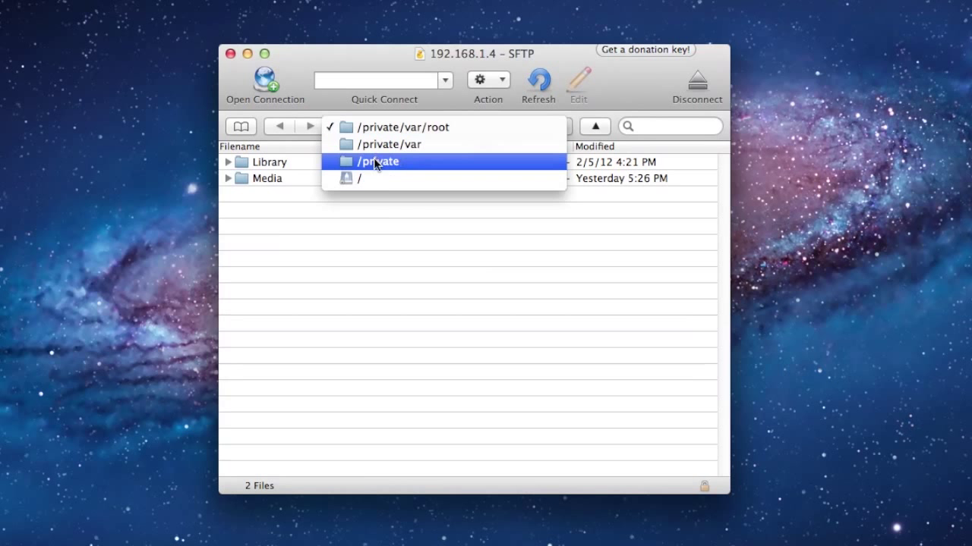
left_click(367, 182)
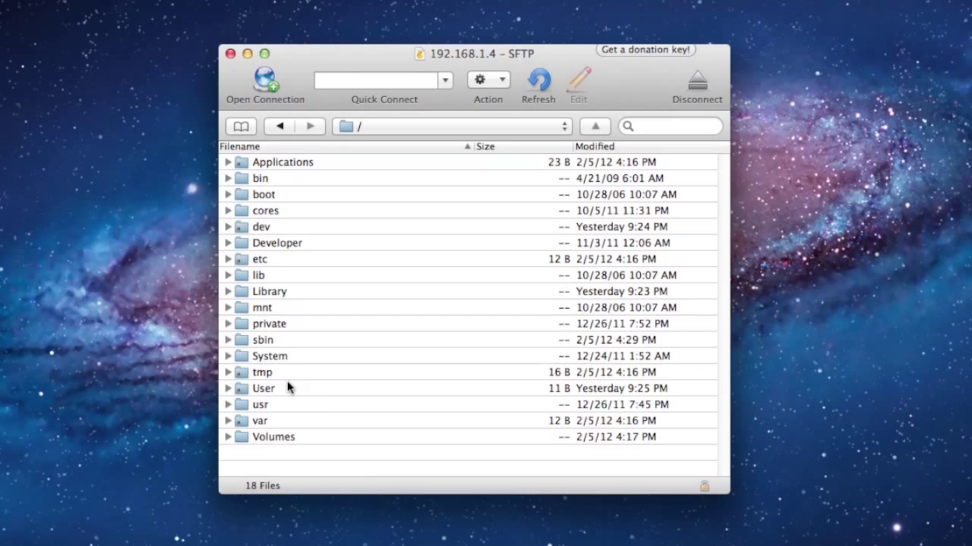
double_click(269, 293)
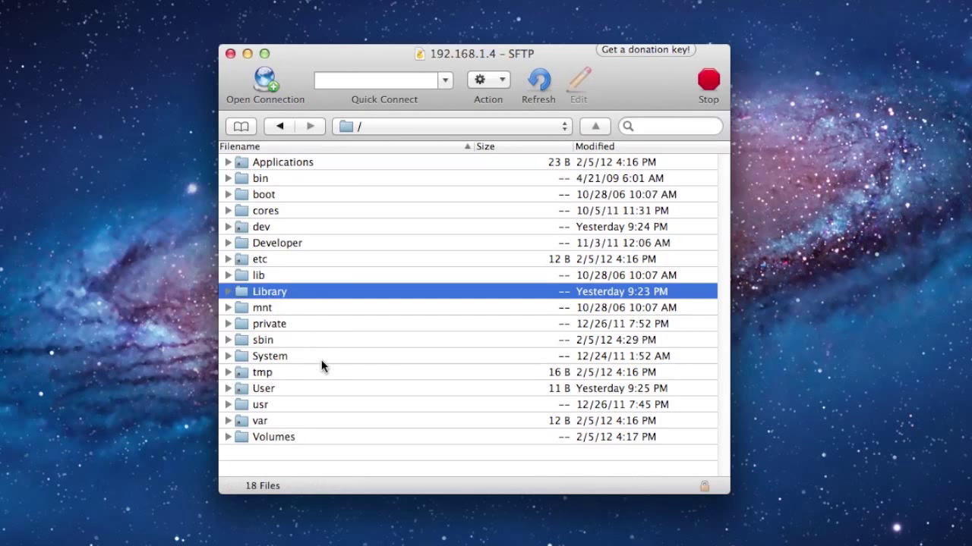
scroll(321, 365, "down", 3)
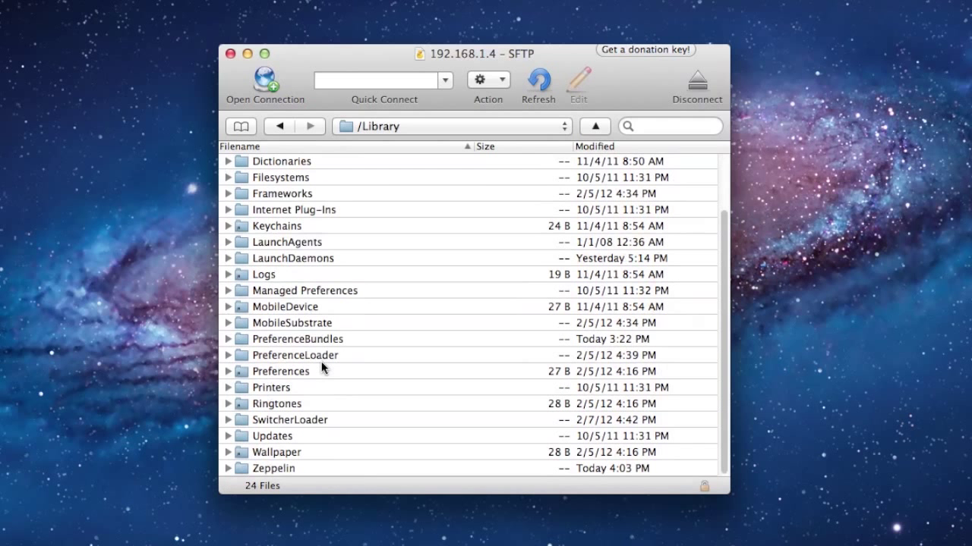
double_click(275, 469)
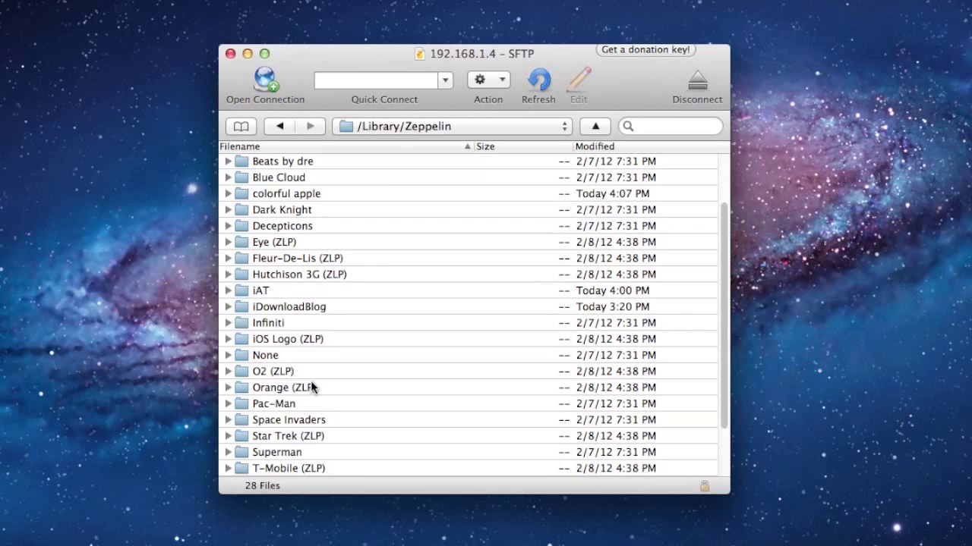
scroll(310, 380, "down", 1)
scroll(309, 380, "up", 4)
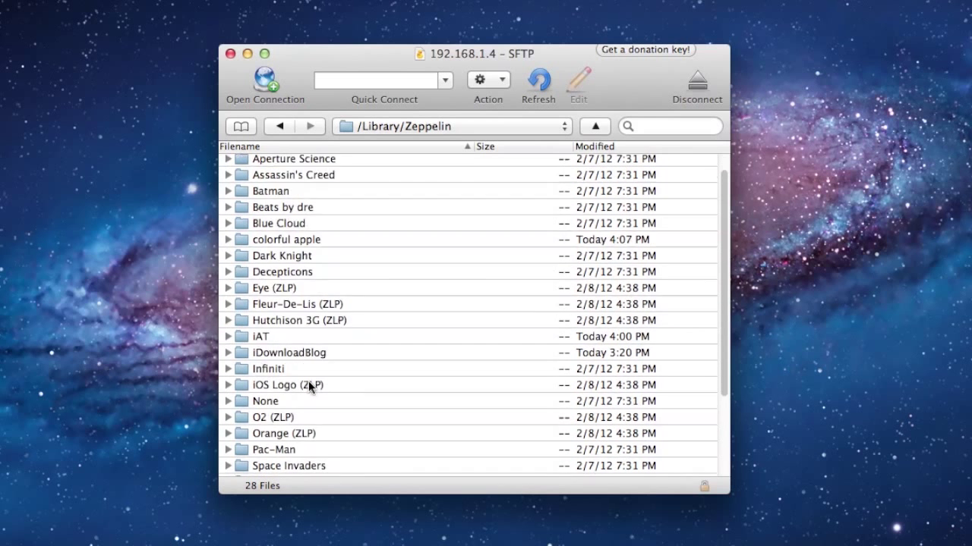
left_click(228, 160)
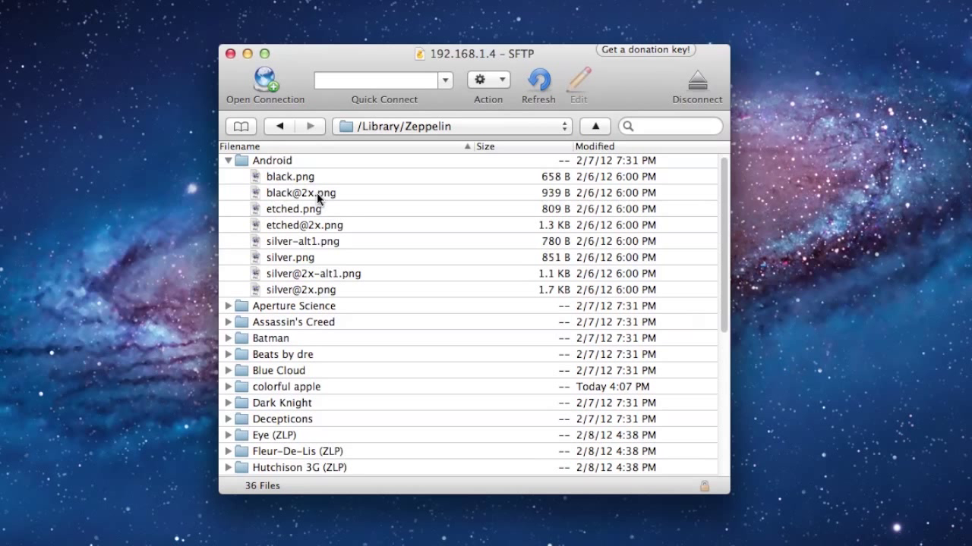
mouse_move(318, 198)
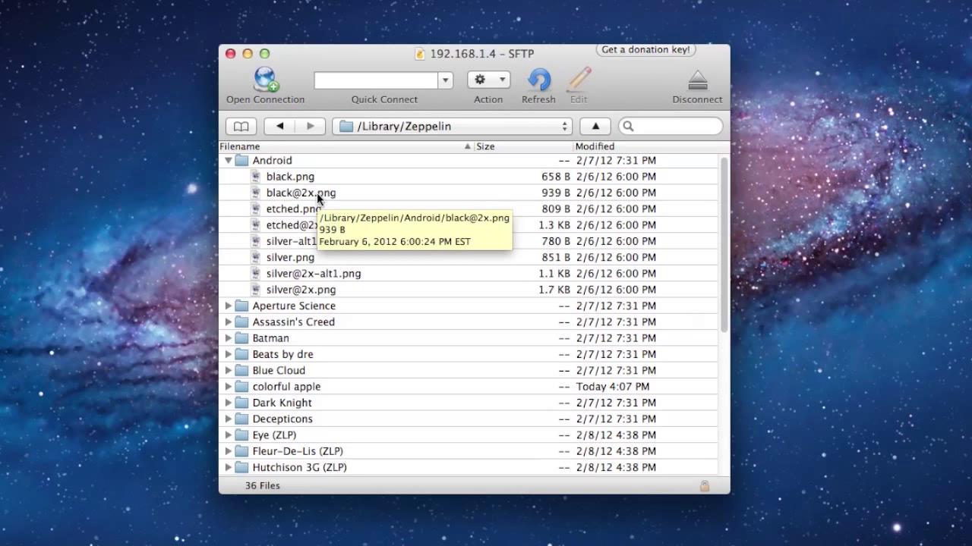
mouse_move(298, 184)
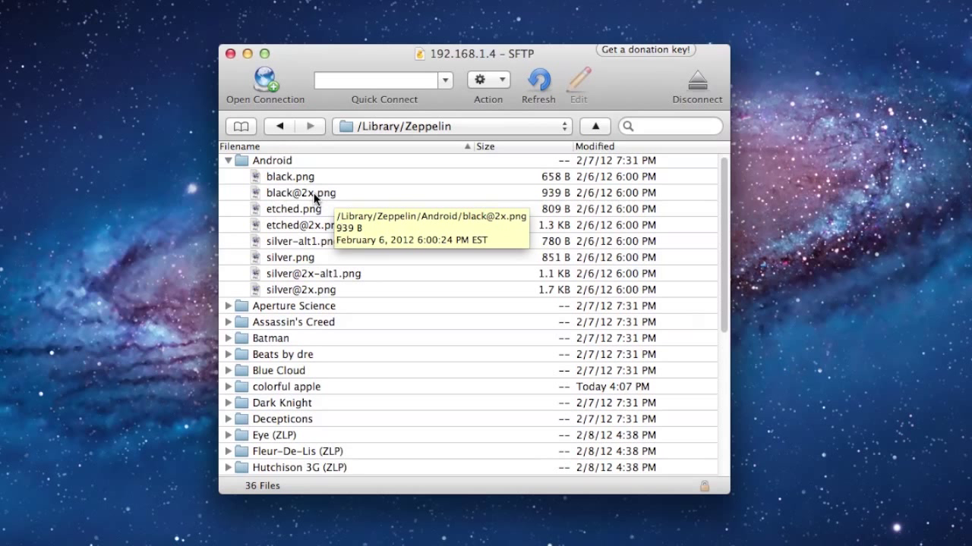
mouse_move(302, 231)
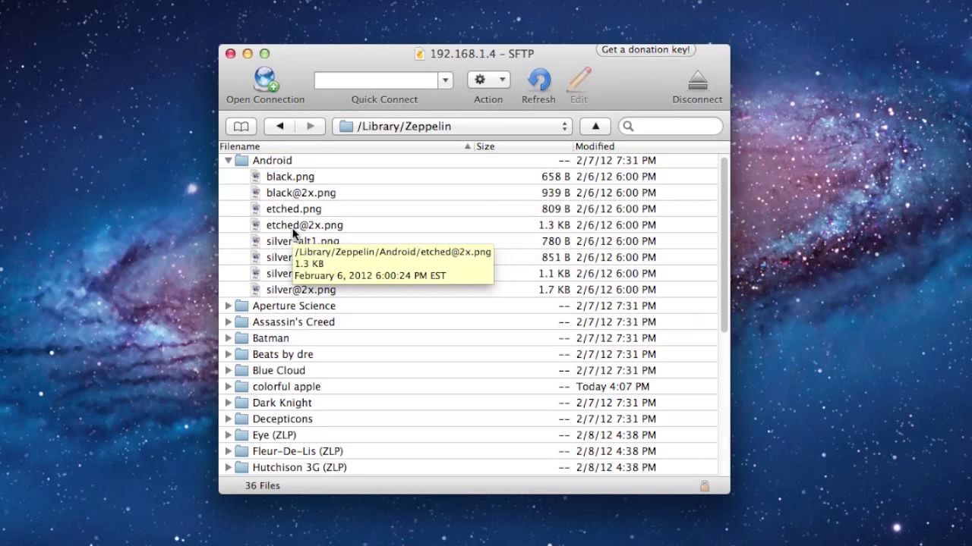
mouse_move(336, 271)
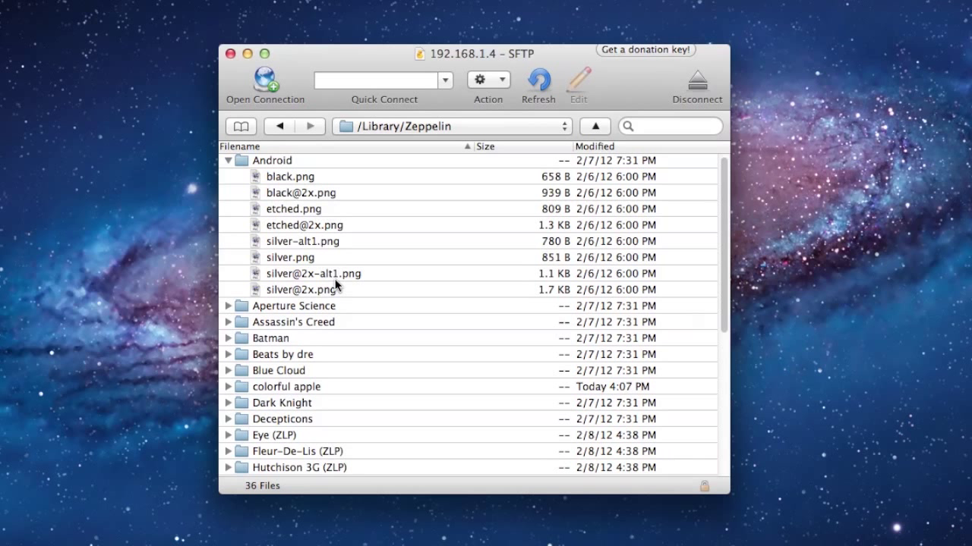
Collapse Android and bring Photoshop's Untitled-2 rainbow apple document into view
left_click(227, 161)
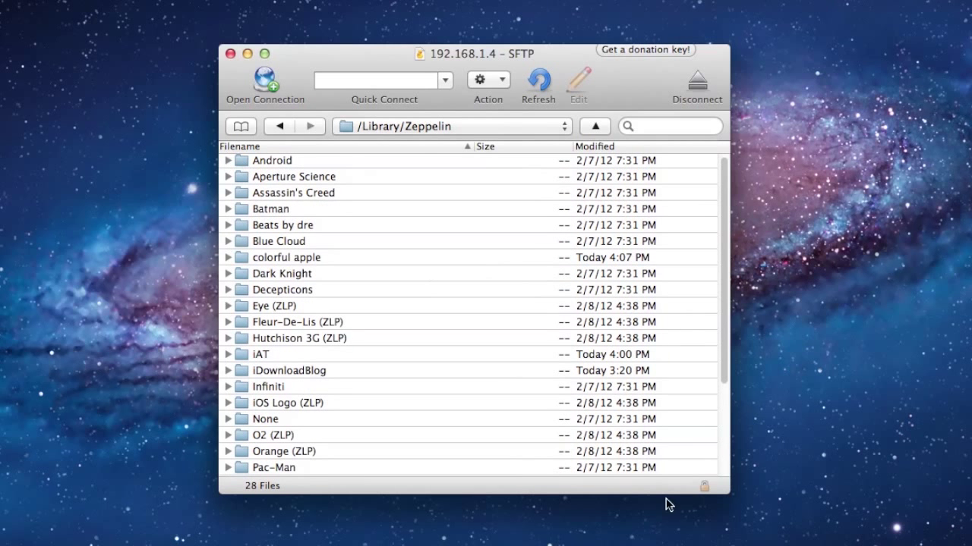
key("super+Tab")
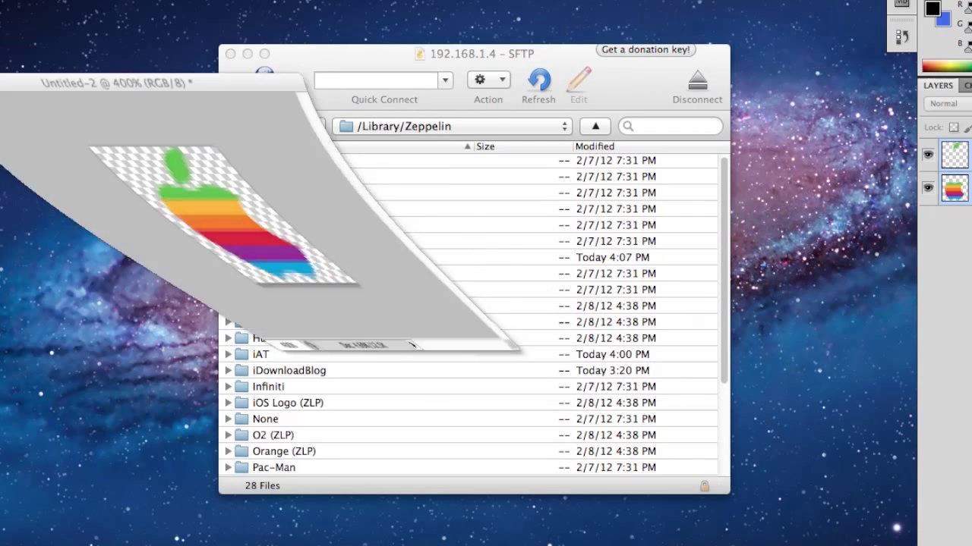
left_click_drag(182, 30, 518, 163)
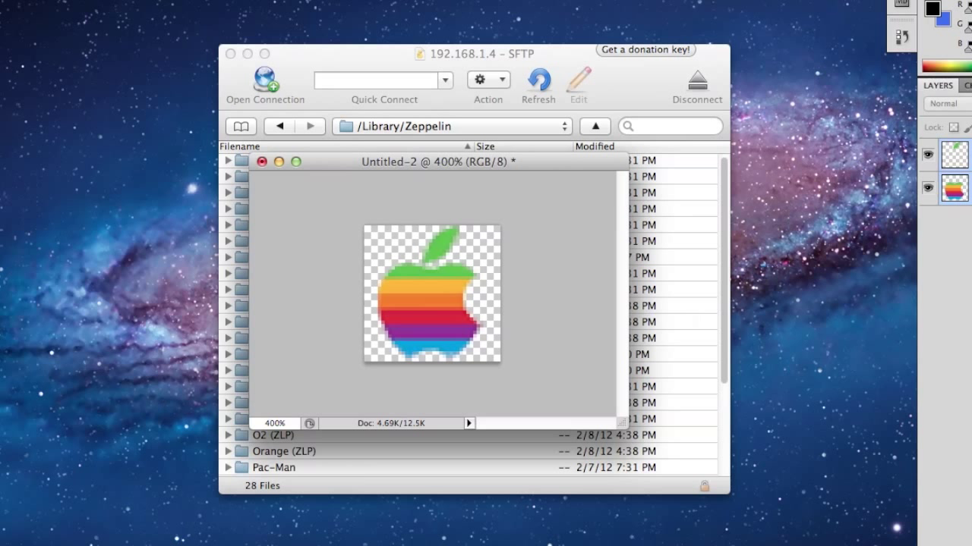
left_click(31, 0)
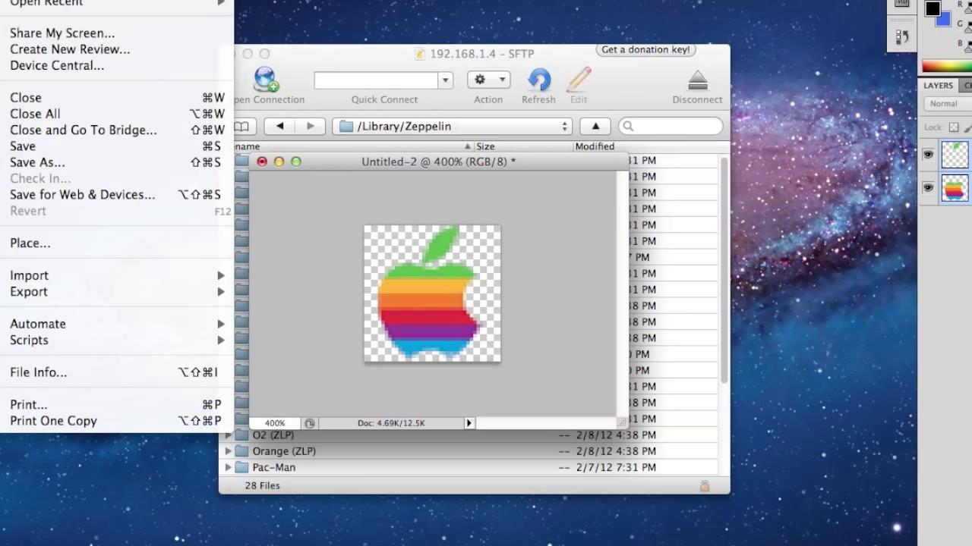
Open Save for Web for the 40×40 PNG-24 apple logo, then cancel the save sheet
left_click(71, 197)
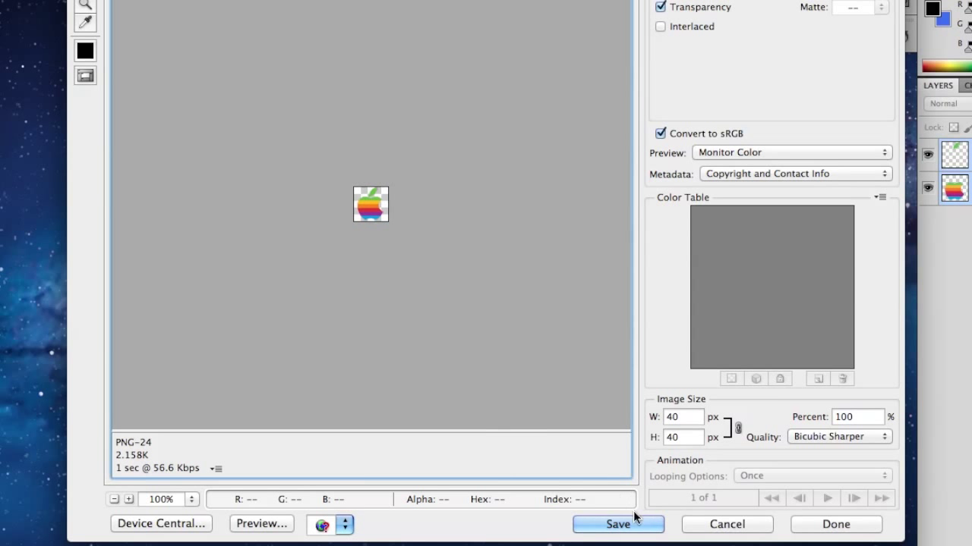
left_click(621, 525)
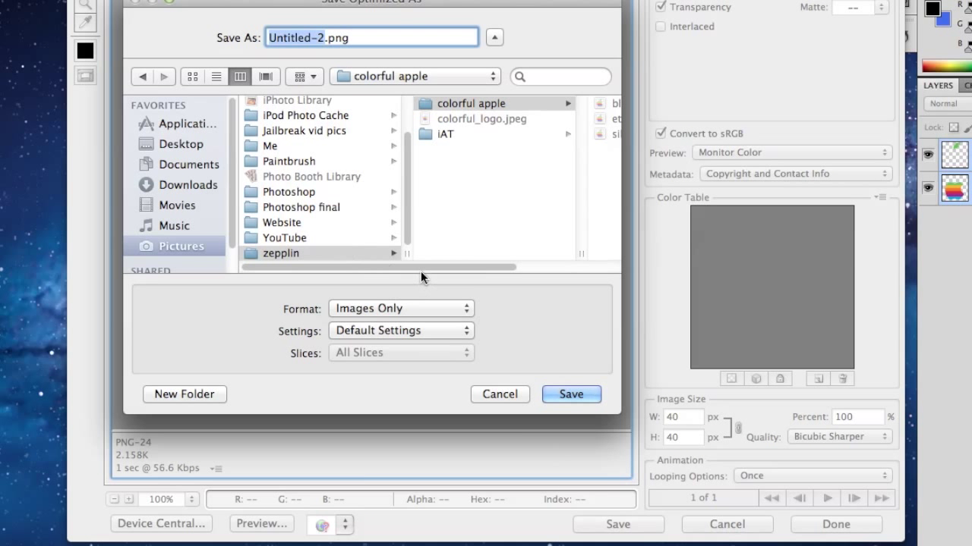
left_click_drag(421, 269, 498, 273)
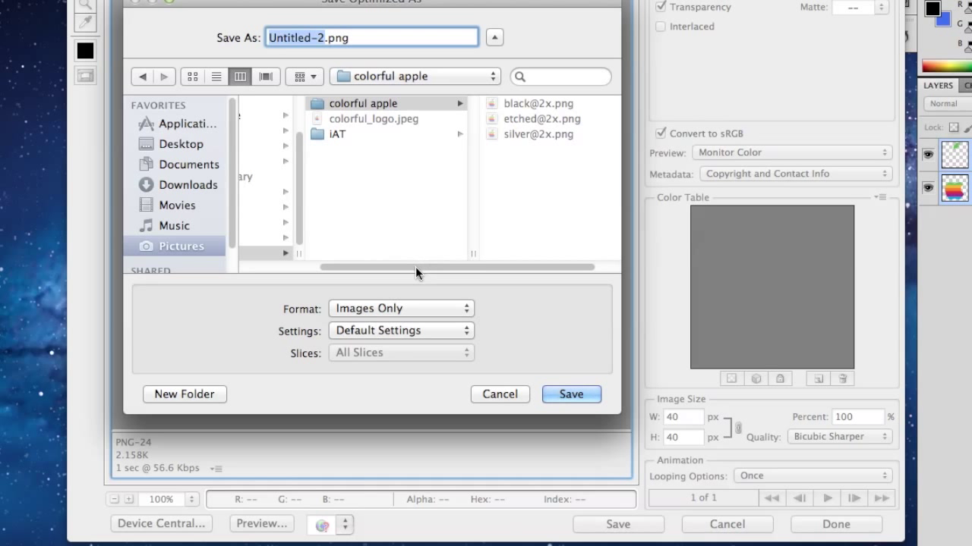
left_click_drag(415, 267, 472, 272)
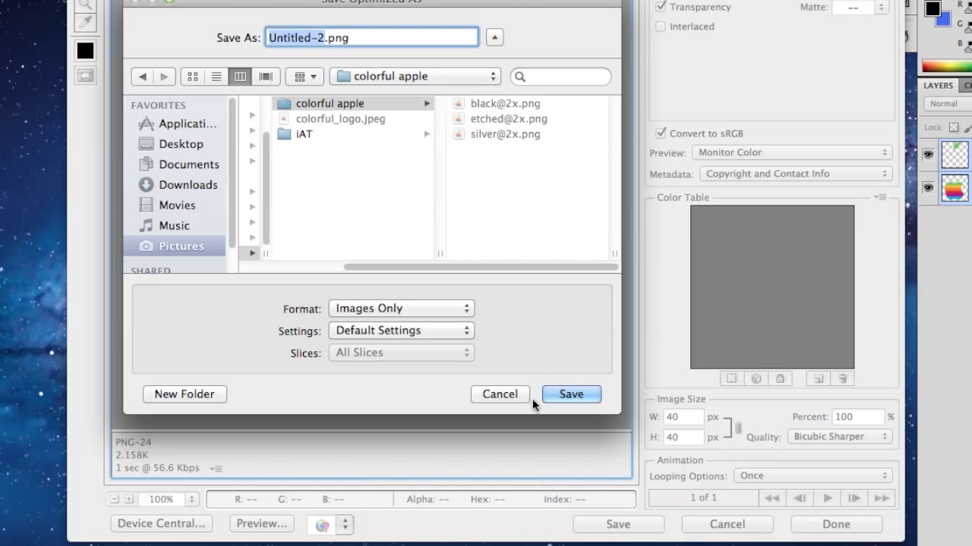
left_click(499, 394)
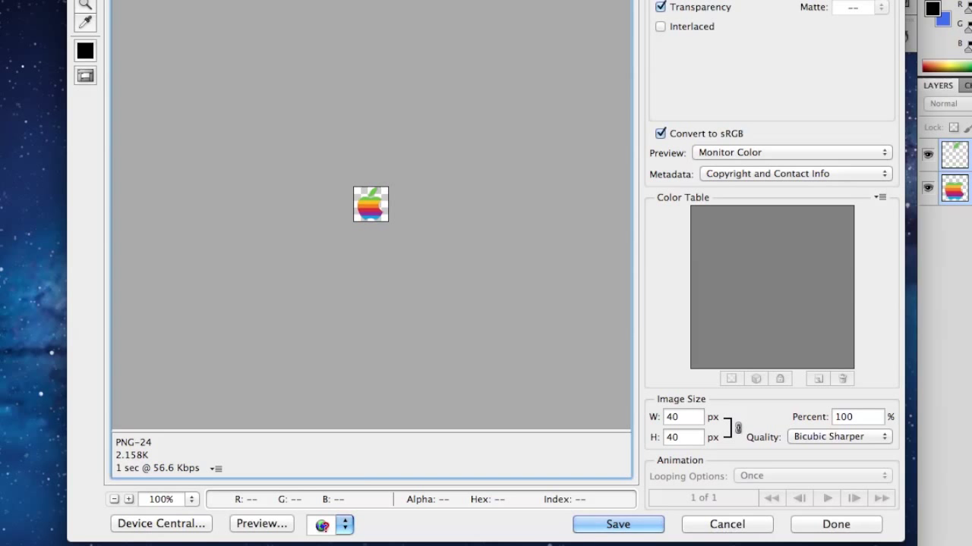
Place the Finder colorful apple folder beside Cyberduck and drag it into /Library/Zeppelin
left_click(941, 516)
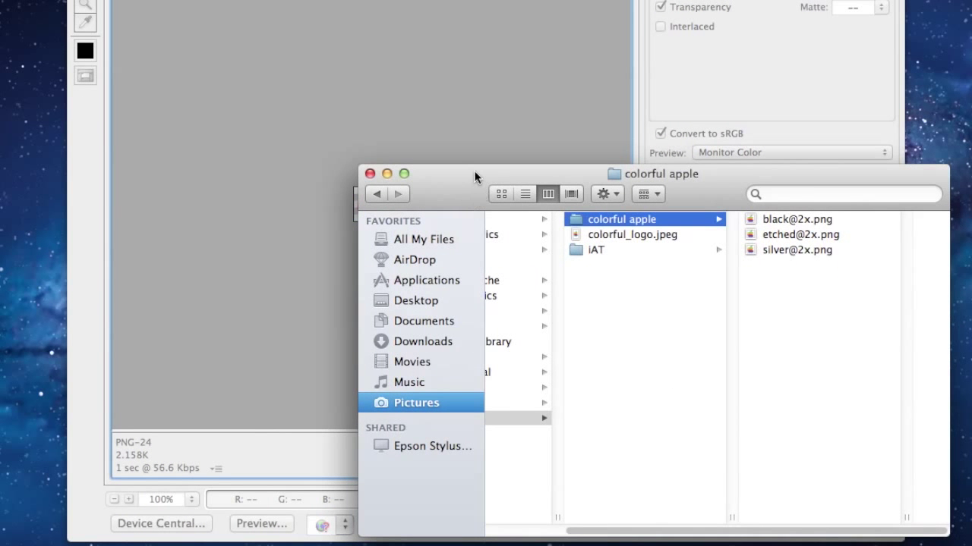
left_click_drag(474, 173, 281, 32)
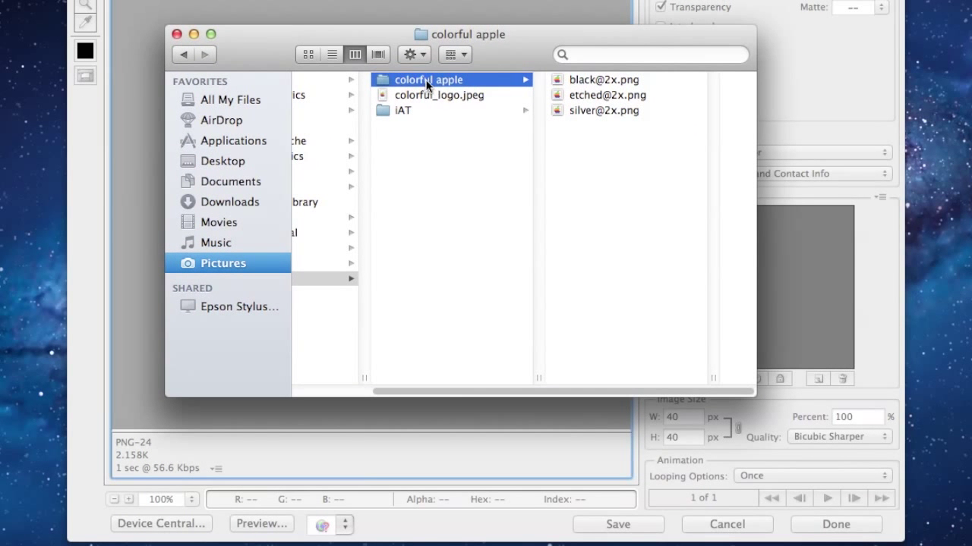
key("Left")
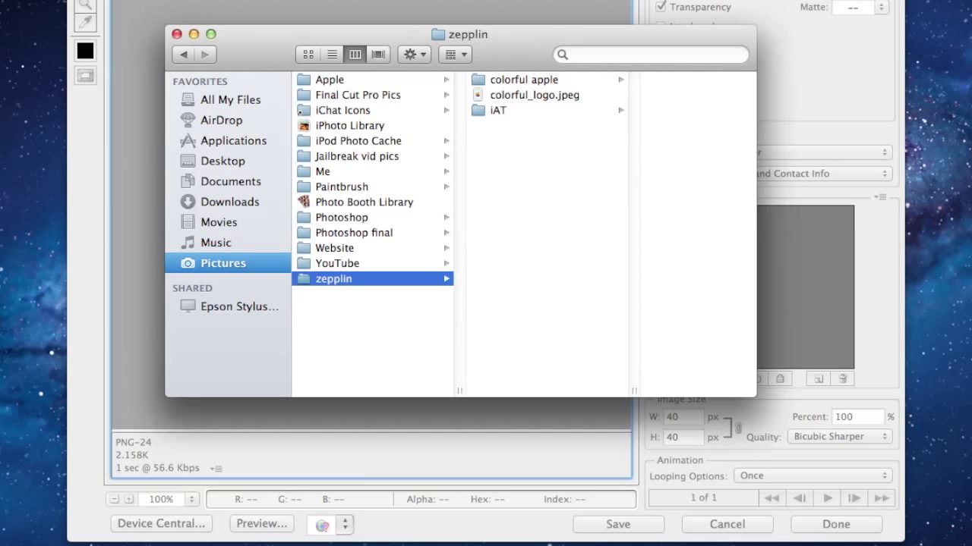
key("super+Tab")
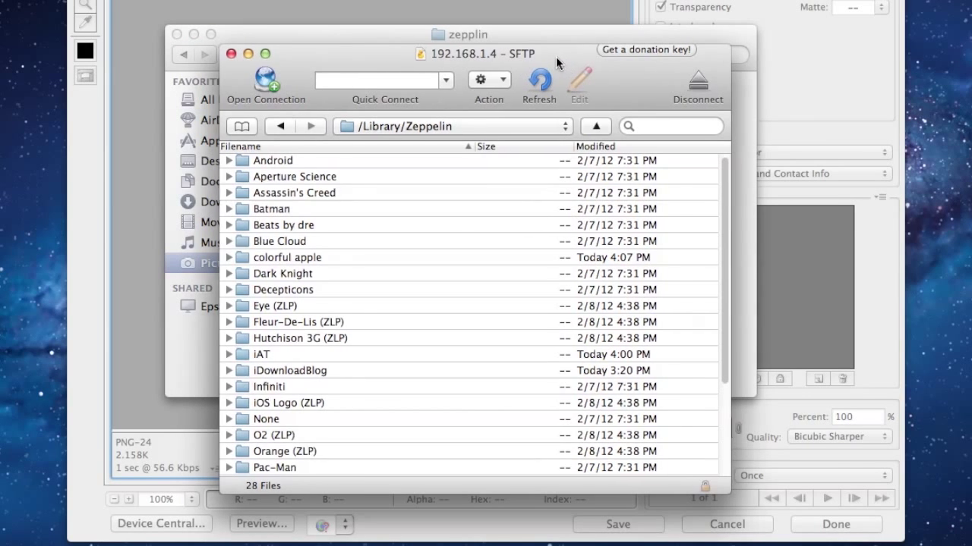
left_click_drag(556, 57, 670, 18)
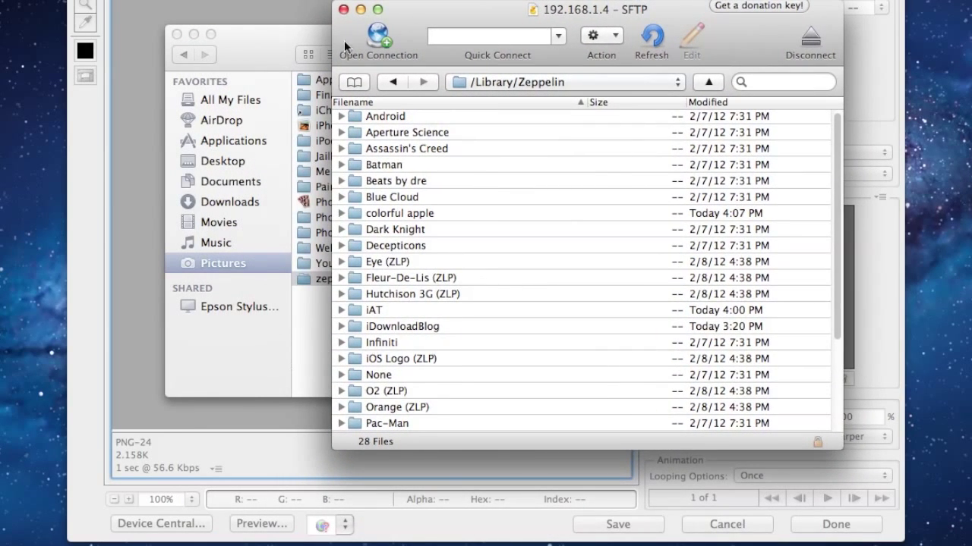
left_click_drag(272, 47, 227, 252)
left_click(486, 293)
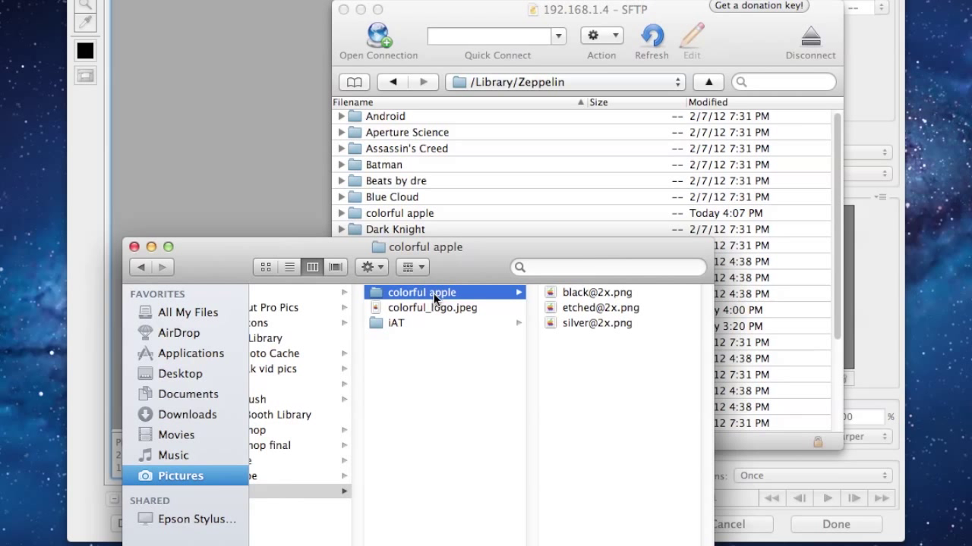
left_click_drag(433, 293, 785, 424)
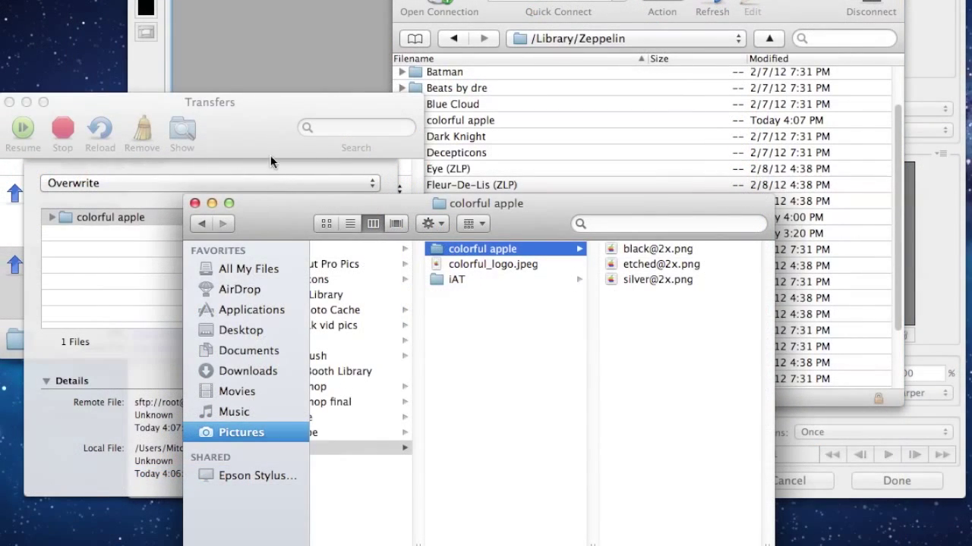
In Transfers, confirm overwriting the existing colorful apple folder on the phone
left_click(202, 161)
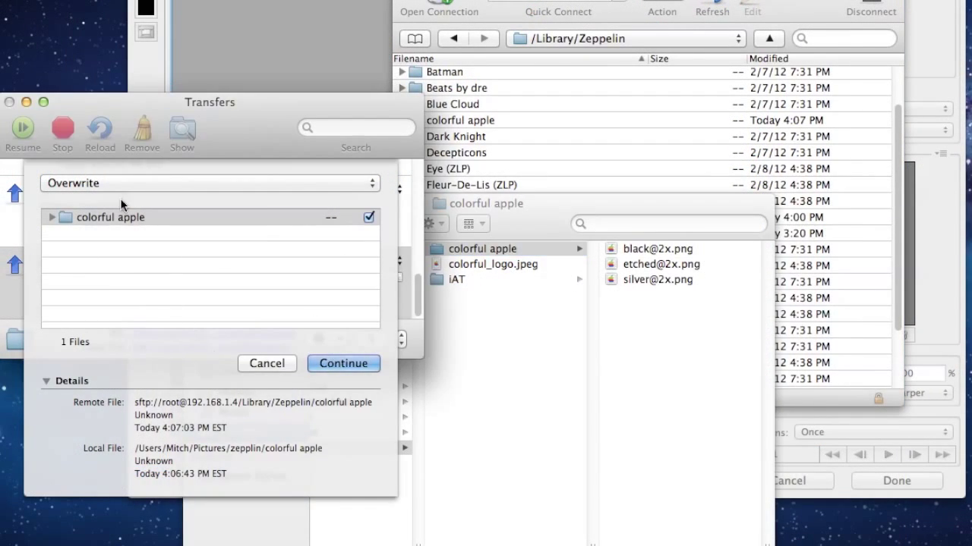
left_click_drag(282, 139, 612, 99)
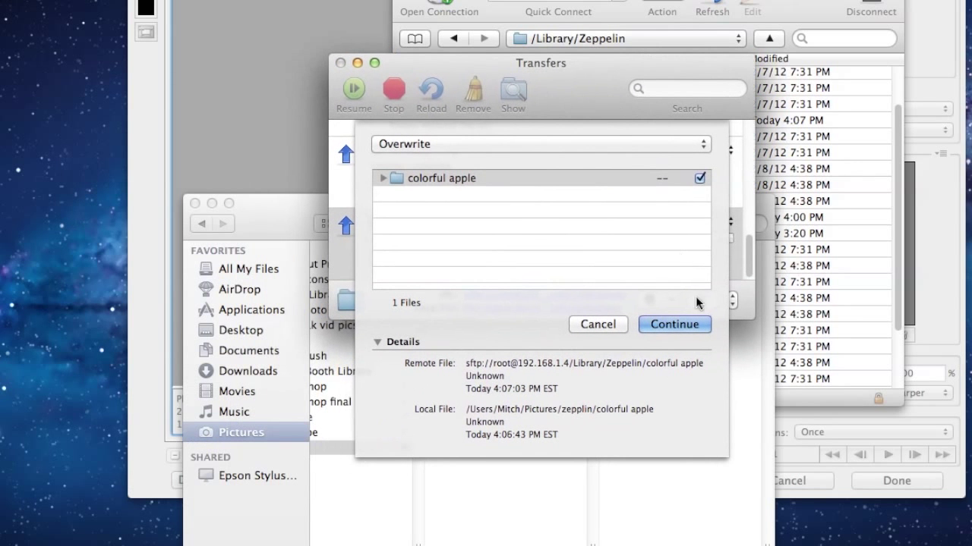
left_click(674, 326)
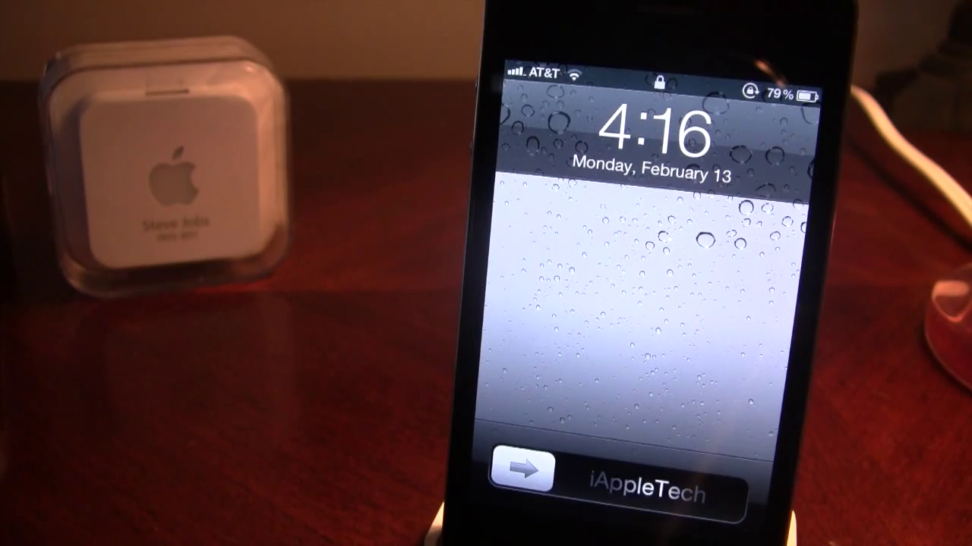
Unlock the iPhone and open Settings, scrolling down to Zeppelin
left_click_drag(523, 469, 709, 486)
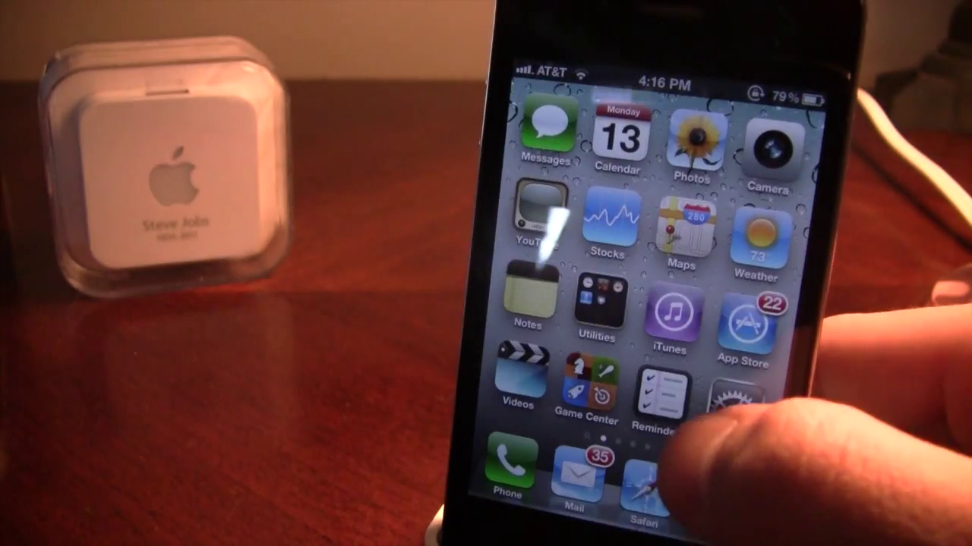
left_click(661, 399)
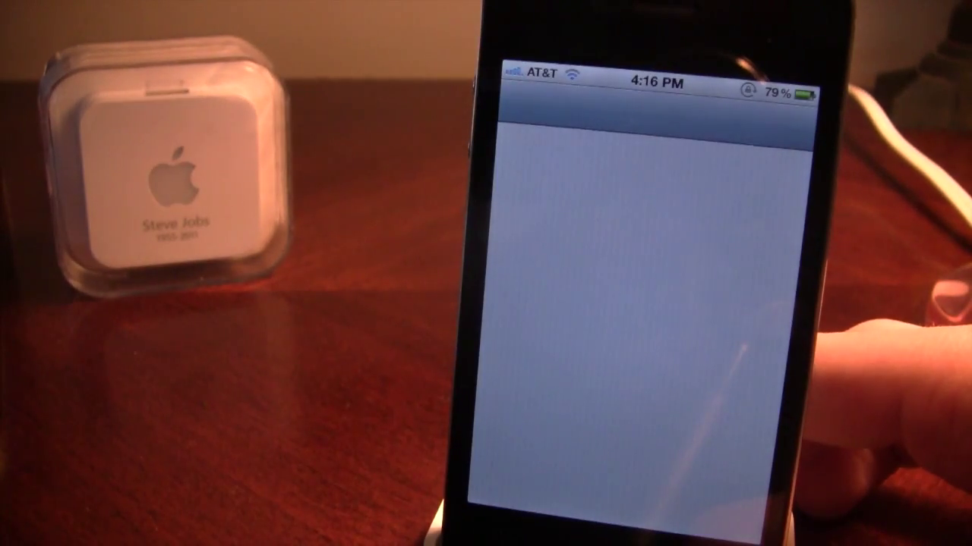
left_click_drag(690, 401, 715, 86)
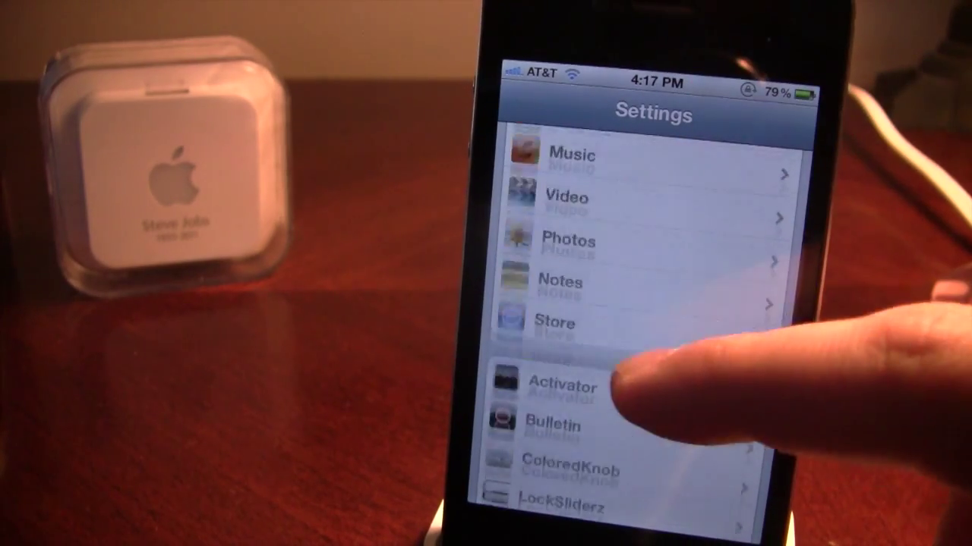
left_click_drag(616, 383, 650, 250)
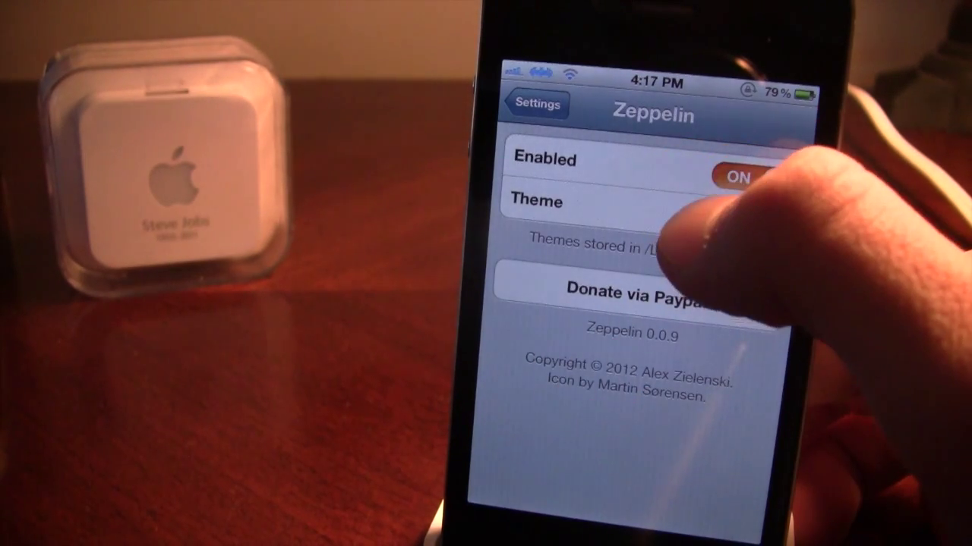
Select colorful apple as the Zeppelin theme, then reopen Settings to verify it
left_click(668, 212)
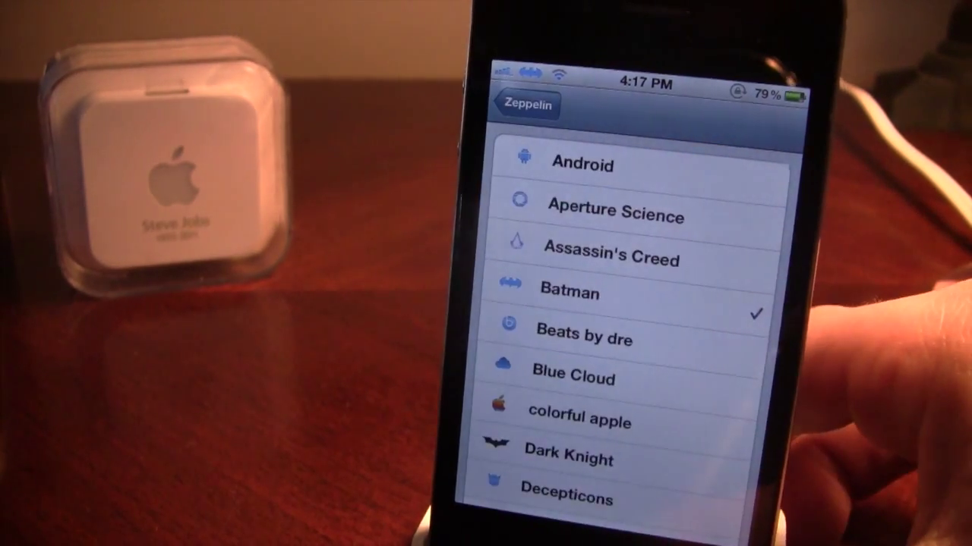
scroll(577, 425, "down", 4)
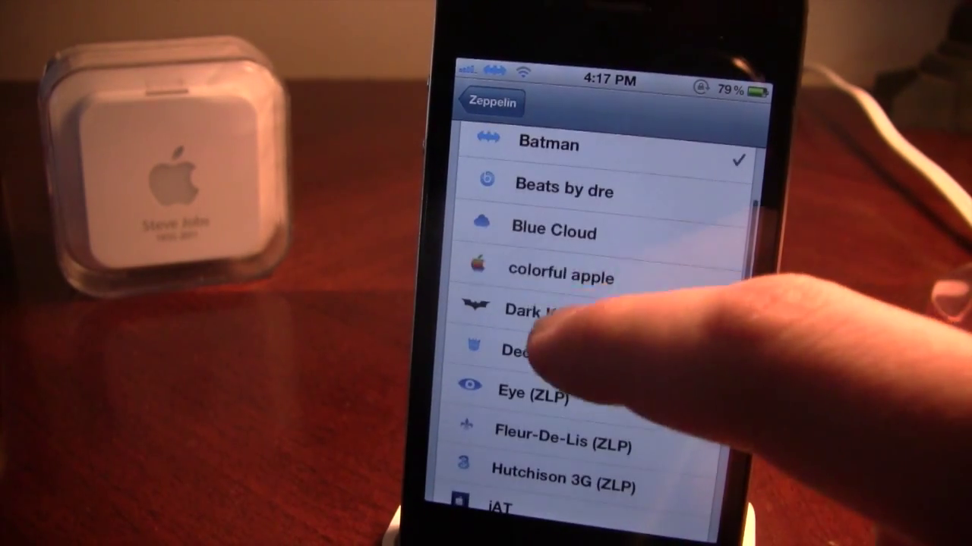
left_click(561, 274)
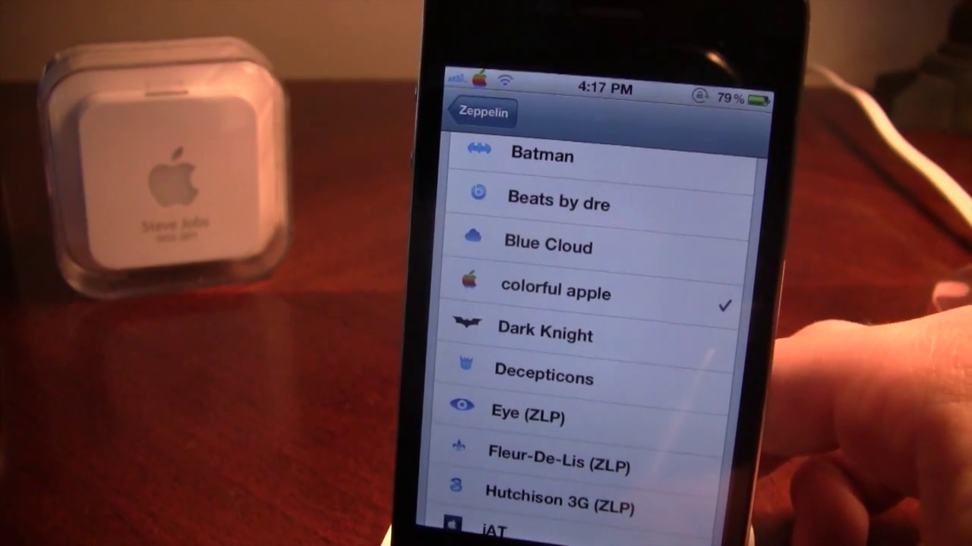
key("super")
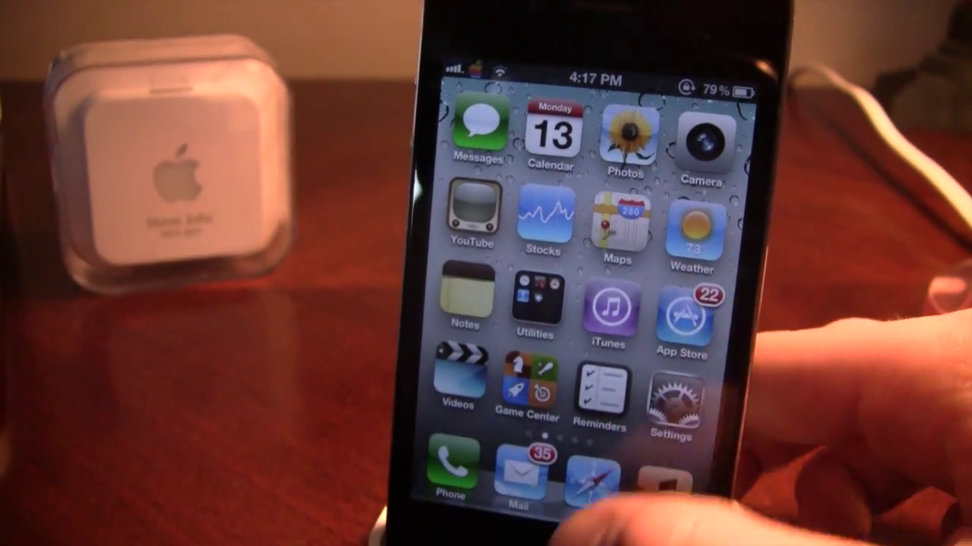
left_click(668, 384)
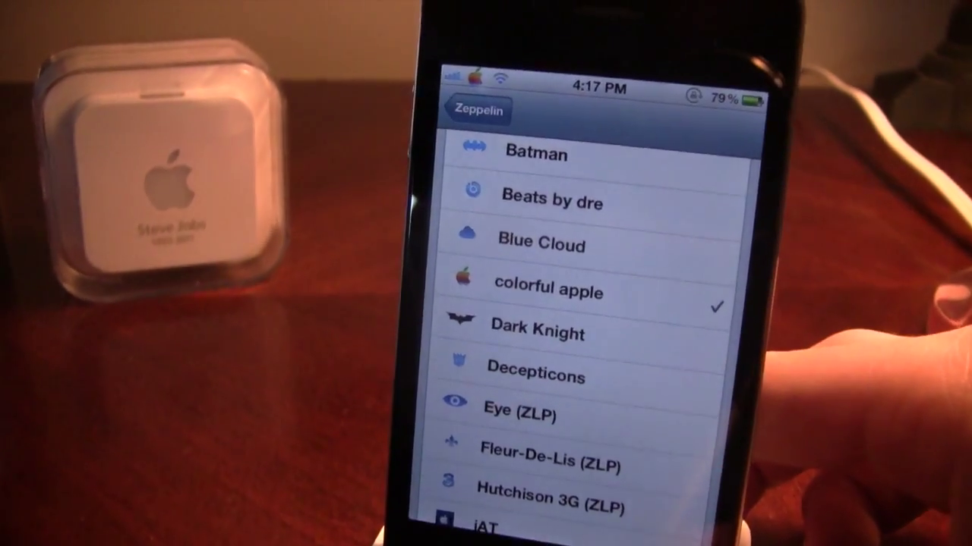